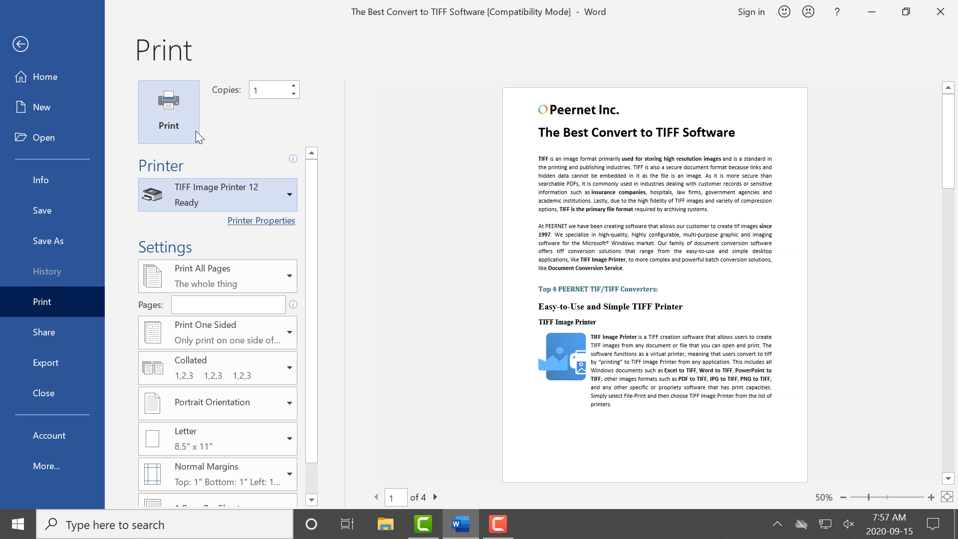
# Step: Print the document to TIFF Image Printer 12 and examine the folder and file name in the save prompt
pyautogui.click(196, 130)
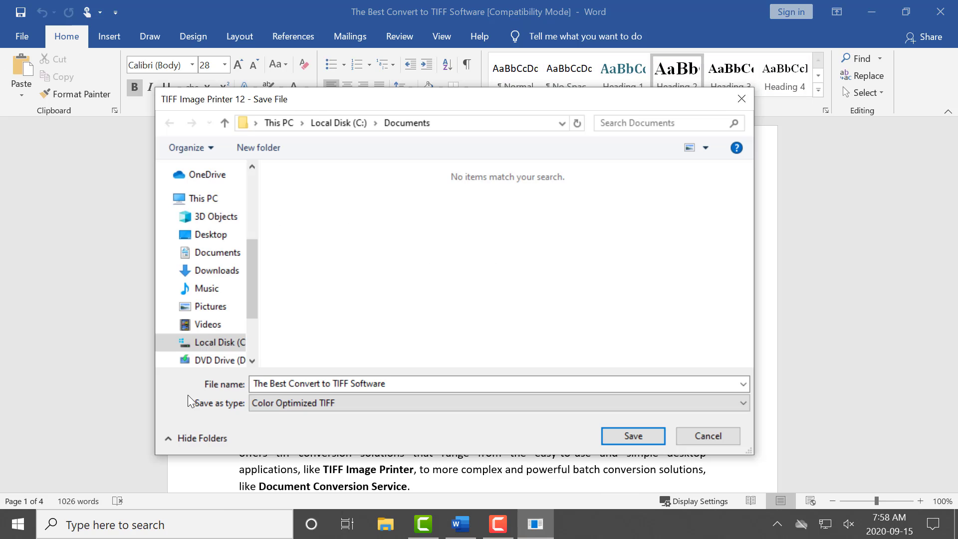
pyautogui.click(438, 129)
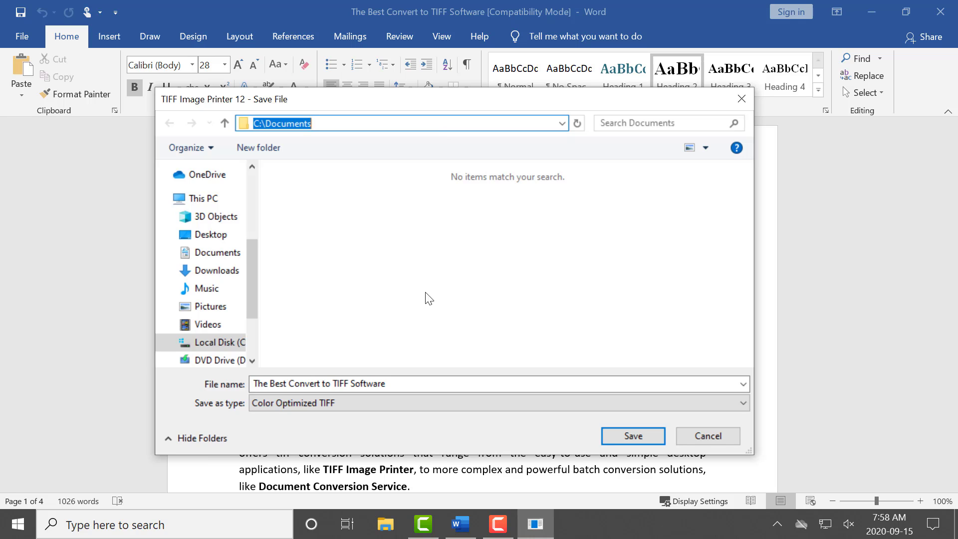
pyautogui.click(409, 389)
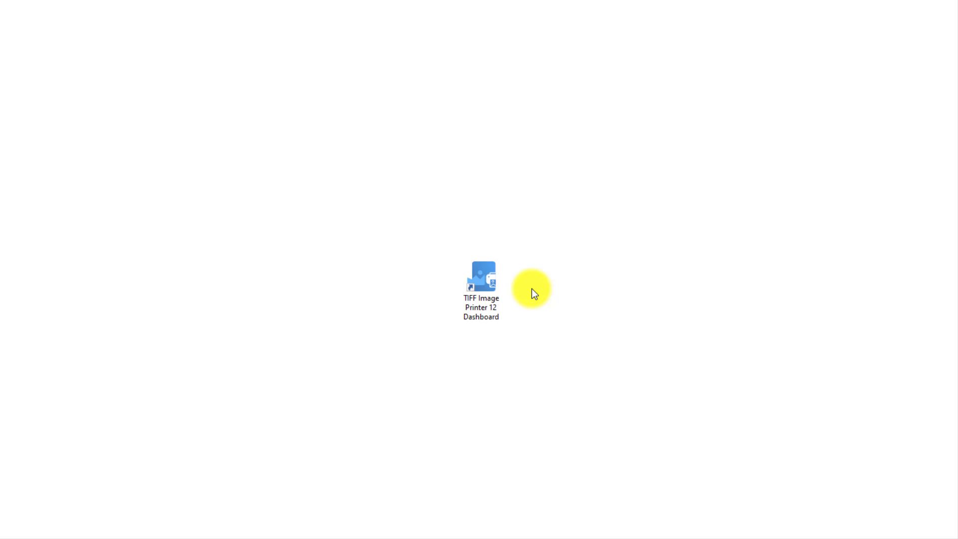
# Step: Open the TIFF Image Printer 12 Dashboard and make a copy of the Color Optimized TIFF profile for editing
pyautogui.click(496, 281)
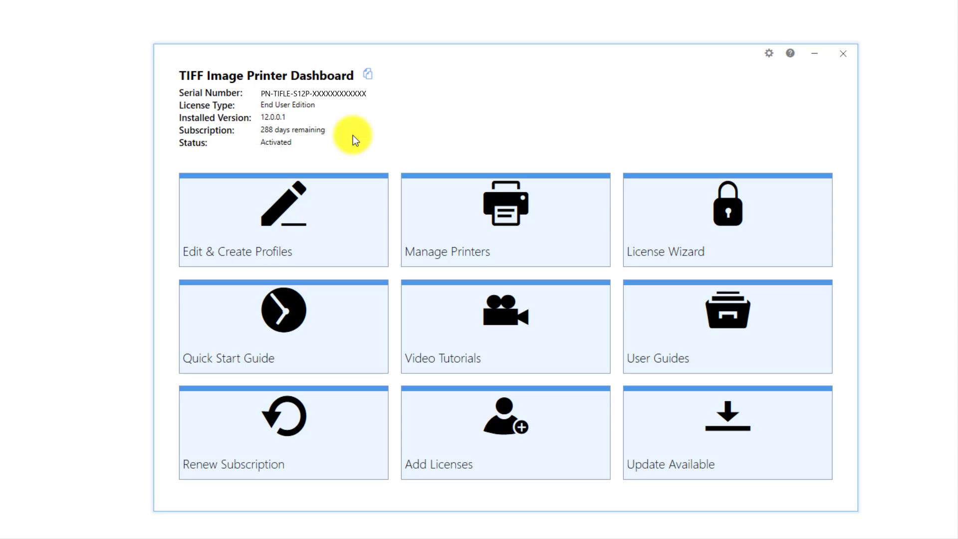
pyautogui.click(337, 199)
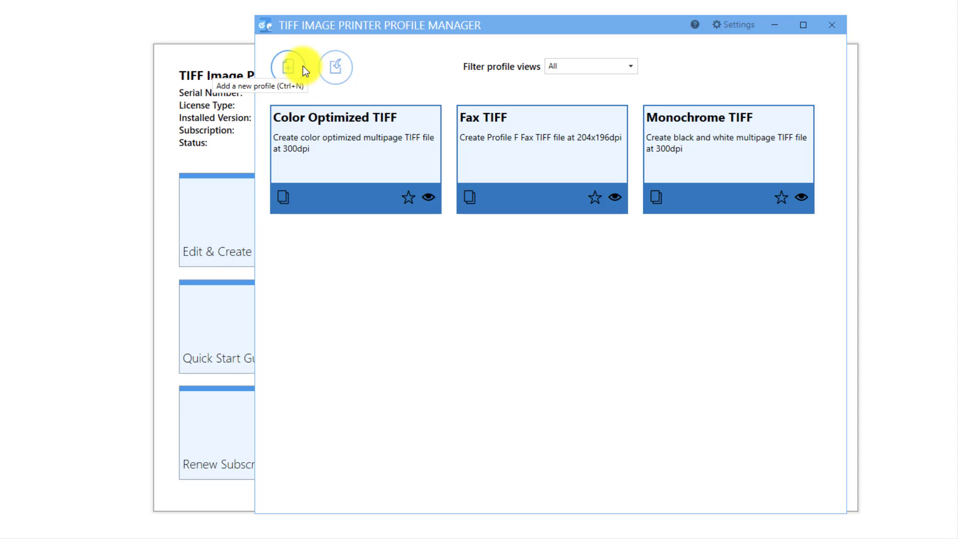
pyautogui.click(284, 199)
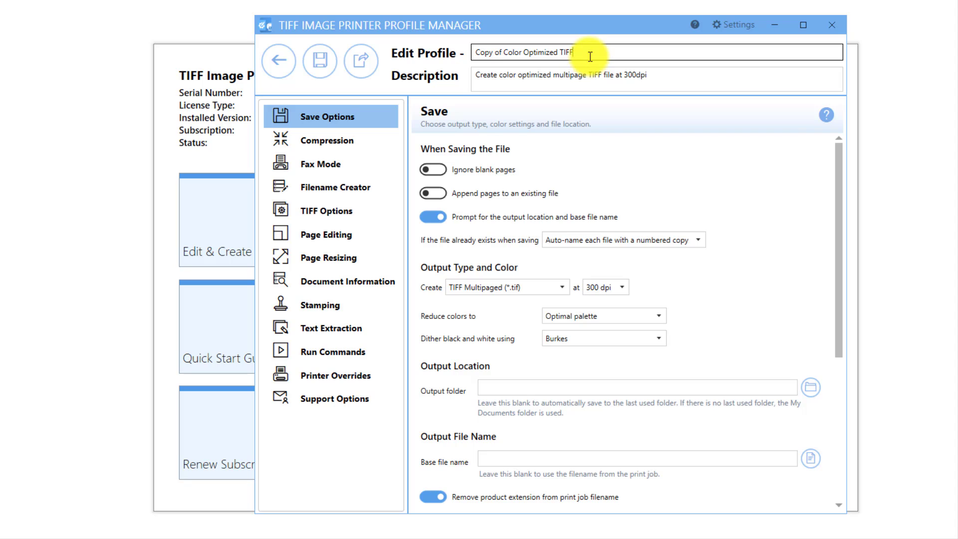
# Step: Name the copied profile "Demo Profile" and add "with no prompting" to the end of its description
pyautogui.moveTo(584, 53); pyautogui.dragTo(459, 46)
pyautogui.write('Demo P')
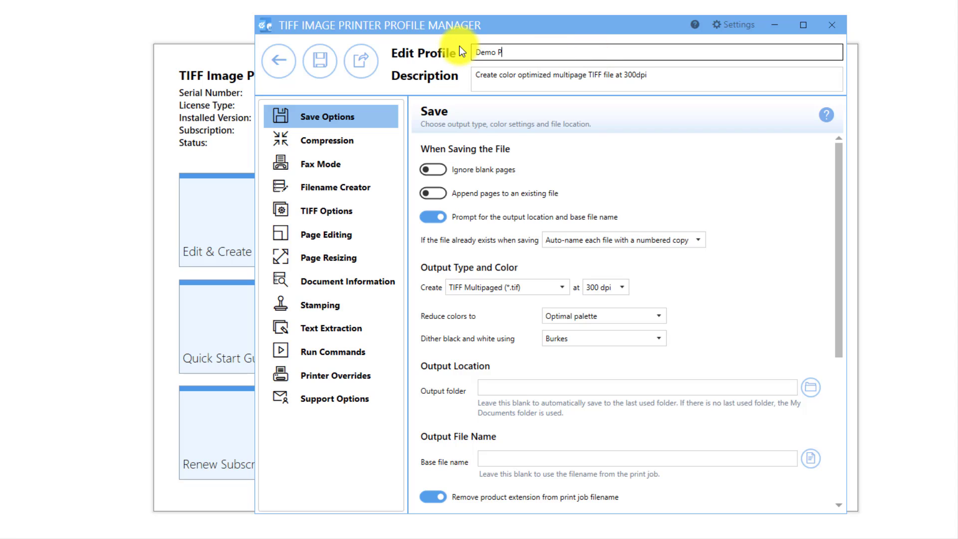
pyautogui.write('rofile')
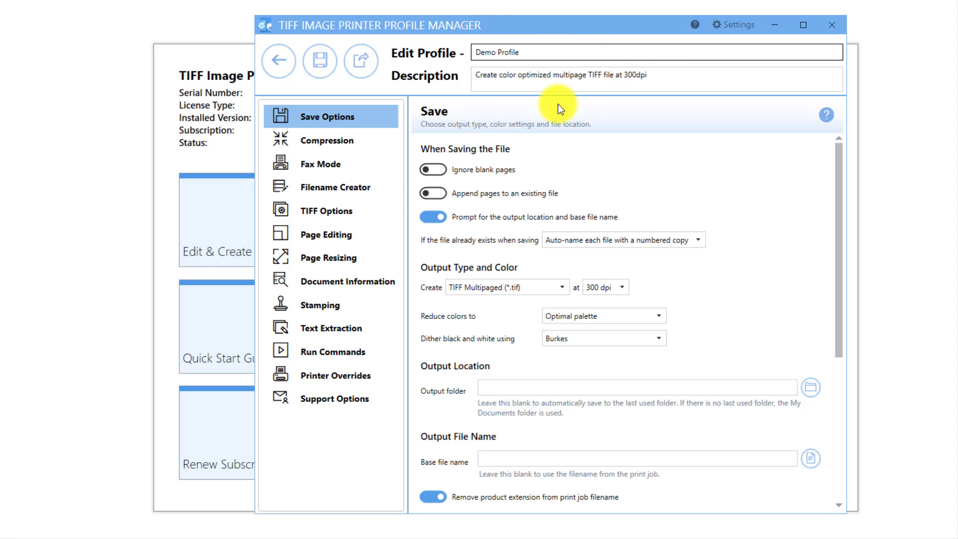
pyautogui.click(659, 75)
pyautogui.write('with no prompting')
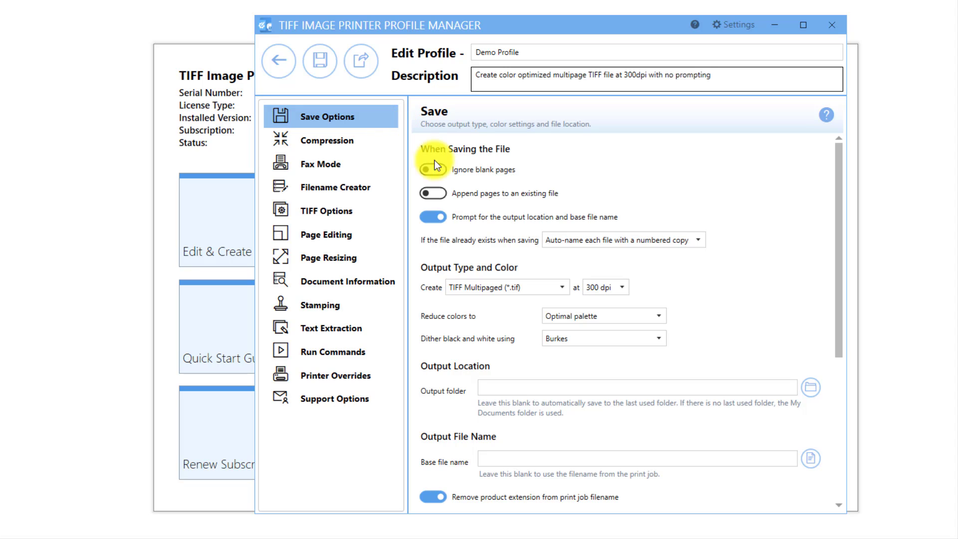
# Step: Turn off prompting for output location and base file name, and choose auto-naming with a numbered copy for existing files
pyautogui.click(433, 218)
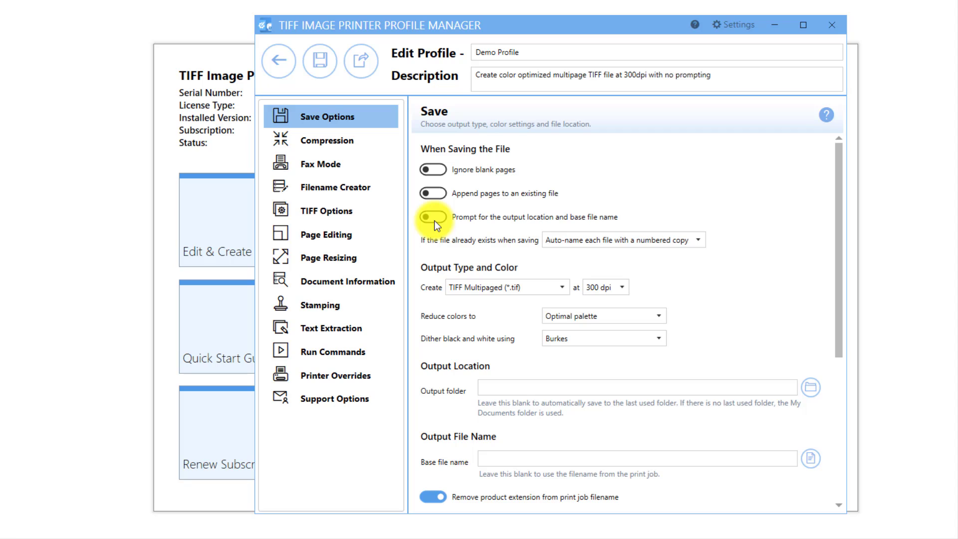
pyautogui.click(704, 241)
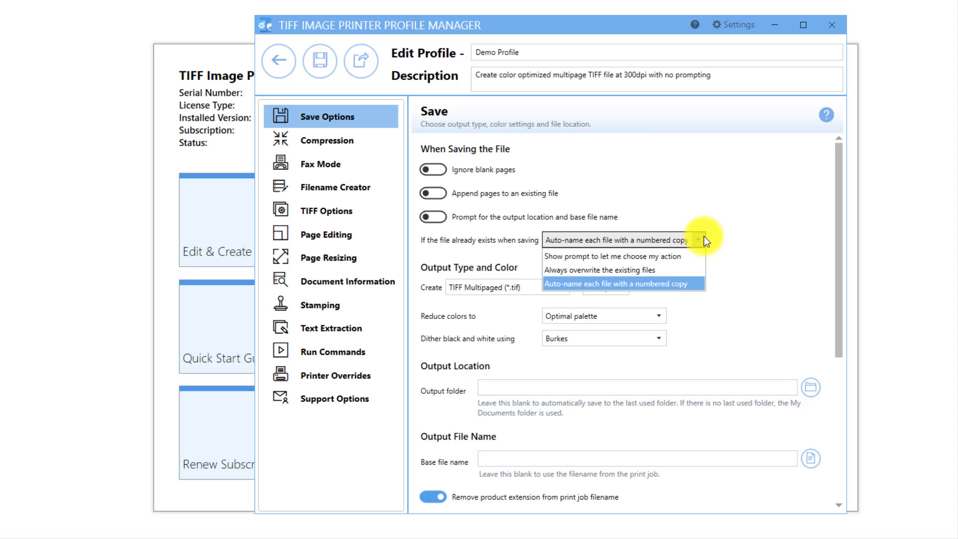
pyautogui.click(693, 283)
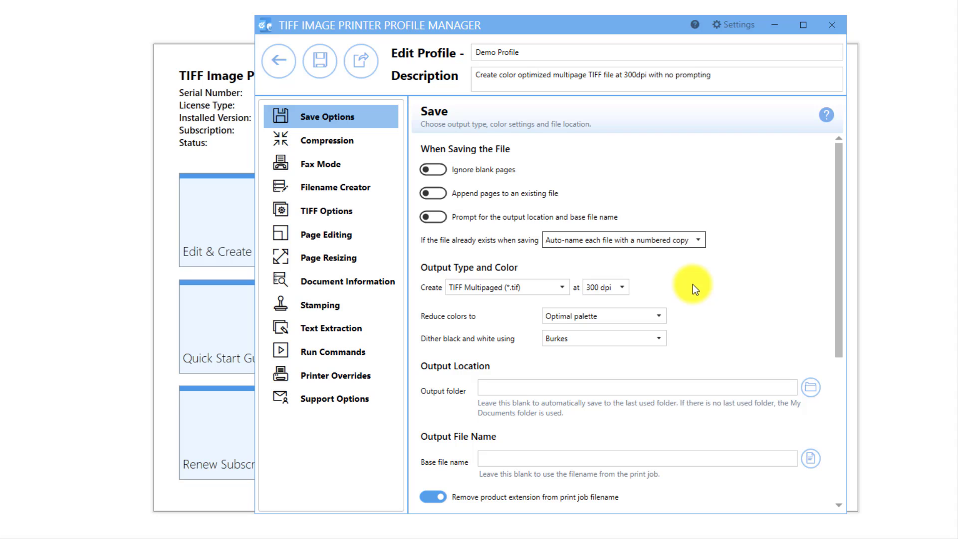
# Step: Review the profile's output folder and base file name settings, leaving both blank
pyautogui.scroll(-3, 648, 381)
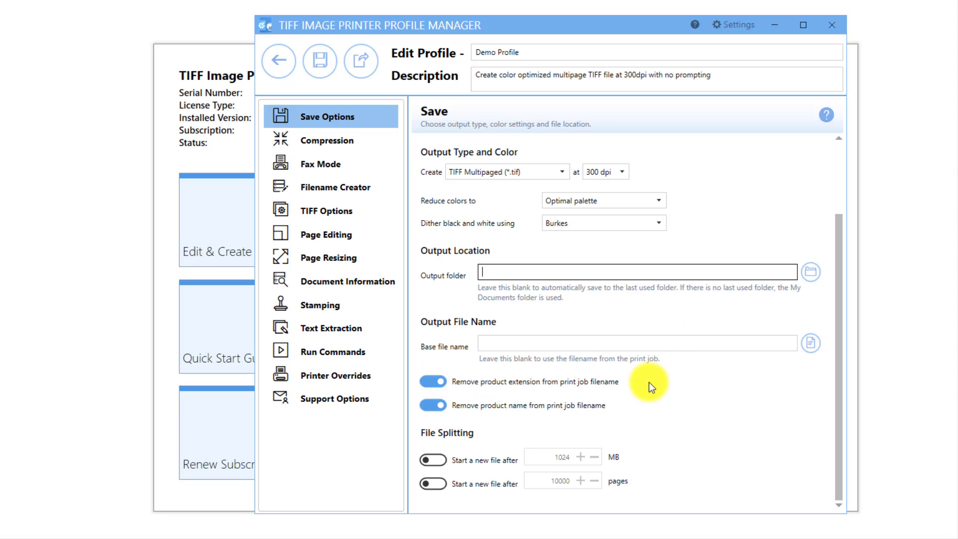
pyautogui.click(581, 342)
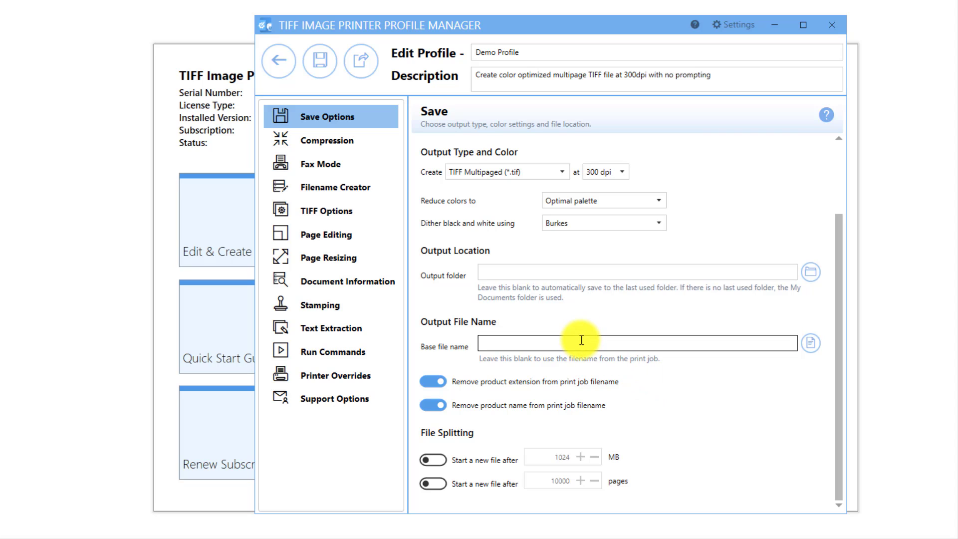
pyautogui.click(500, 278)
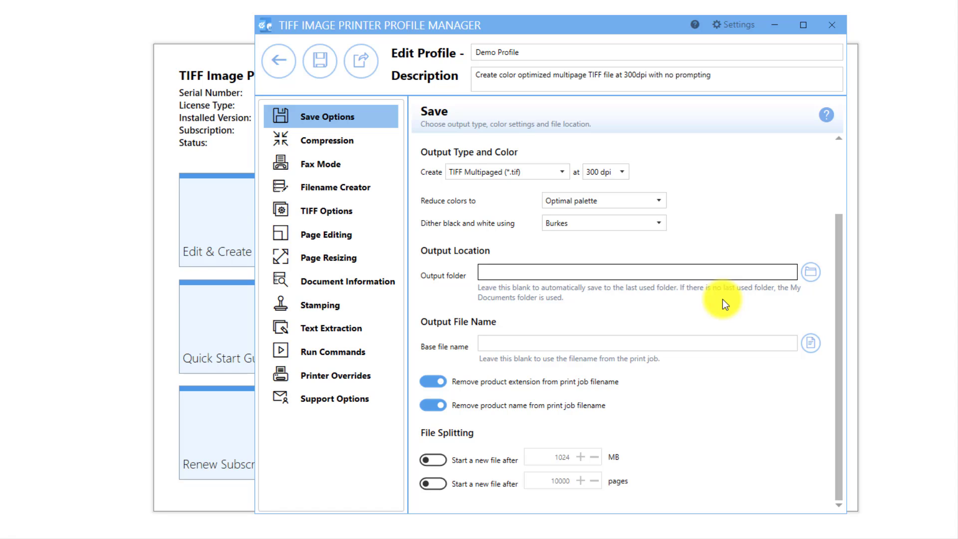
pyautogui.click(697, 343)
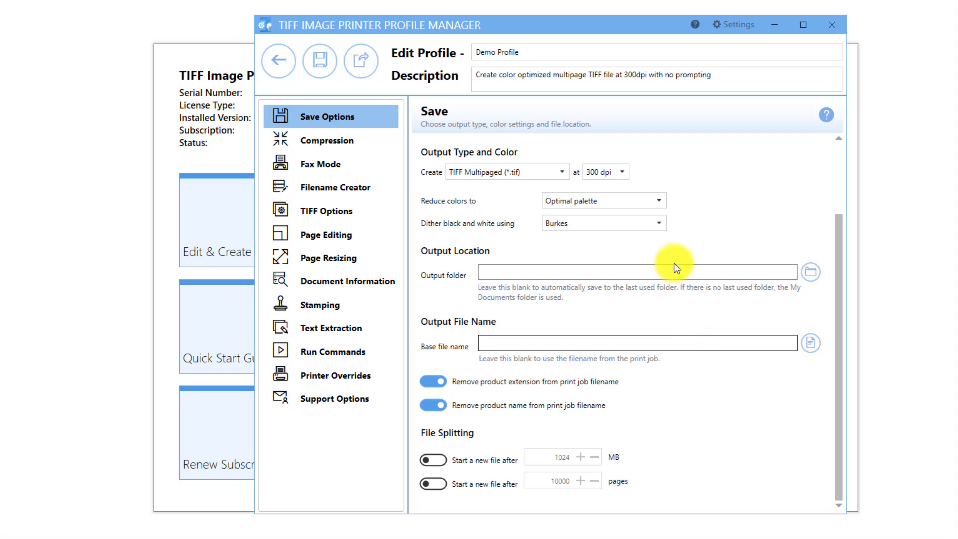
# Step: Try the option to always overwrite existing files, then restore auto-naming each file with a numbered copy
pyautogui.scroll(3, 674, 263)
pyautogui.click(665, 241)
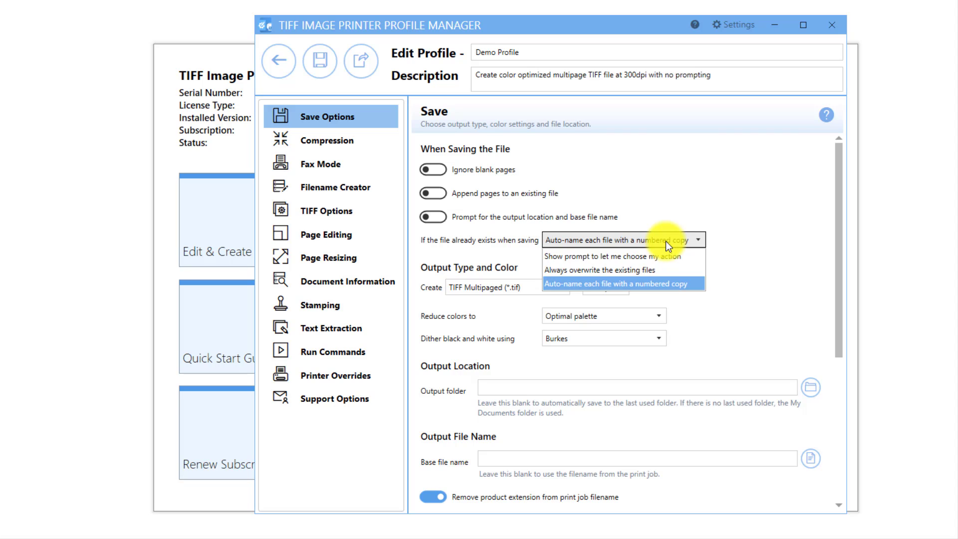
pyautogui.click(657, 267)
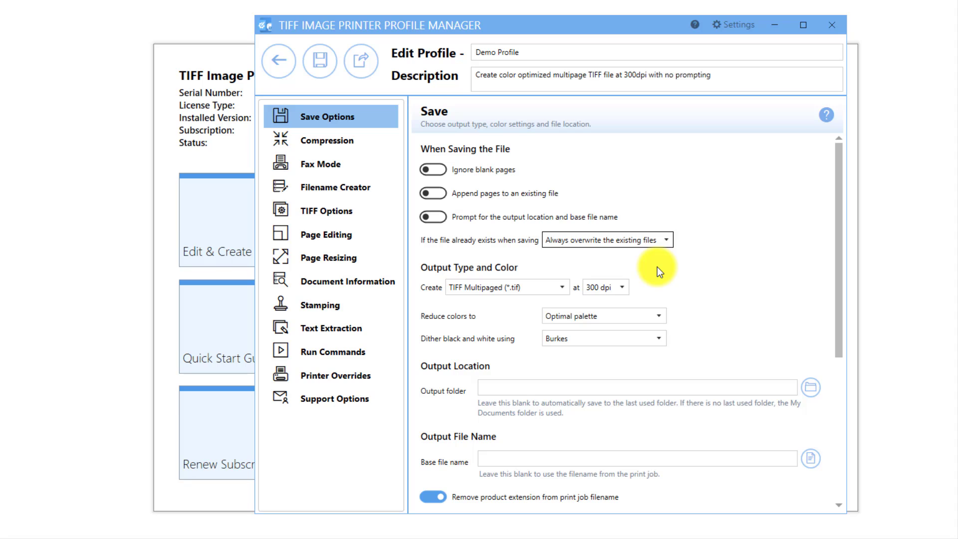
pyautogui.click(656, 243)
pyautogui.click(671, 285)
# Step: Save the Demo Profile with a blank base file name, return to the profile list and close the Profile Manager
pyautogui.scroll(-3, 668, 310)
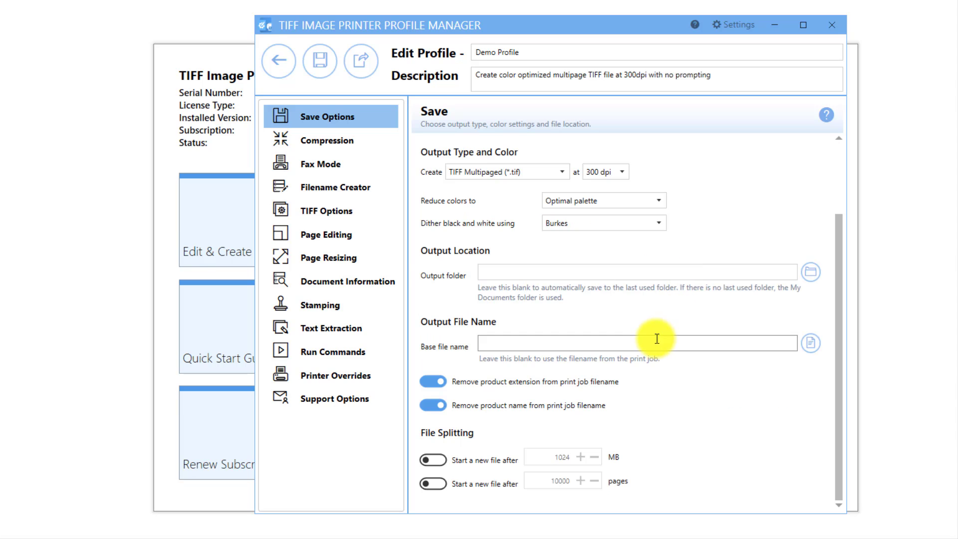
pyautogui.click(608, 340)
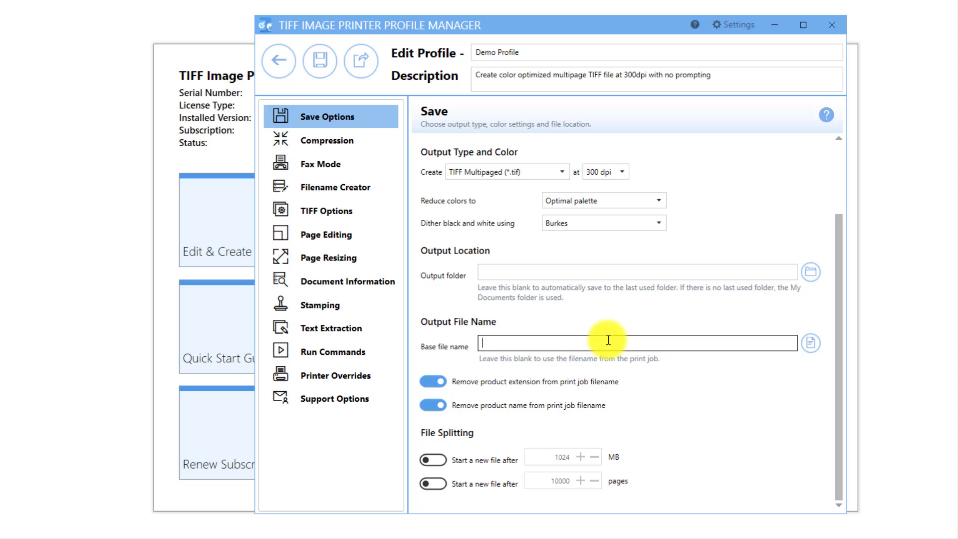
pyautogui.click(319, 77)
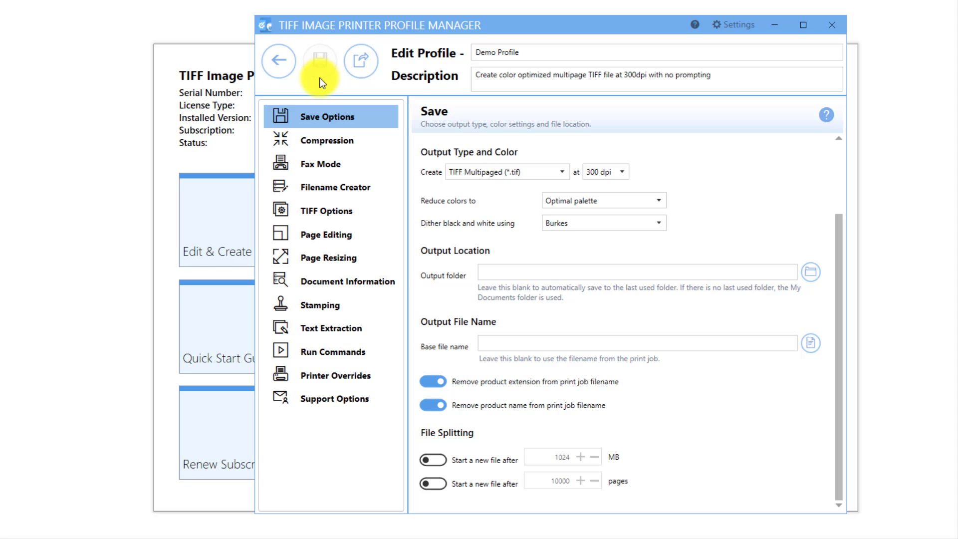
pyautogui.click(277, 71)
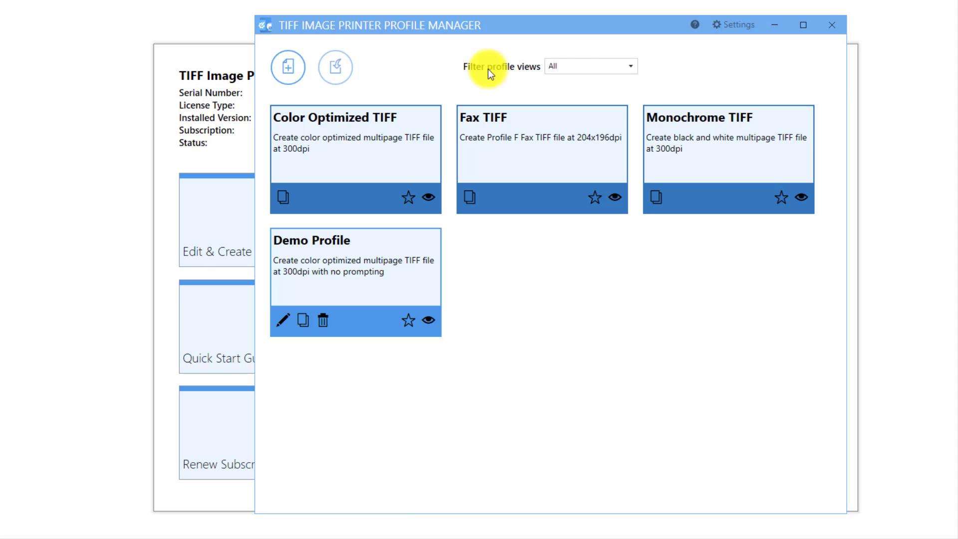
pyautogui.click(827, 28)
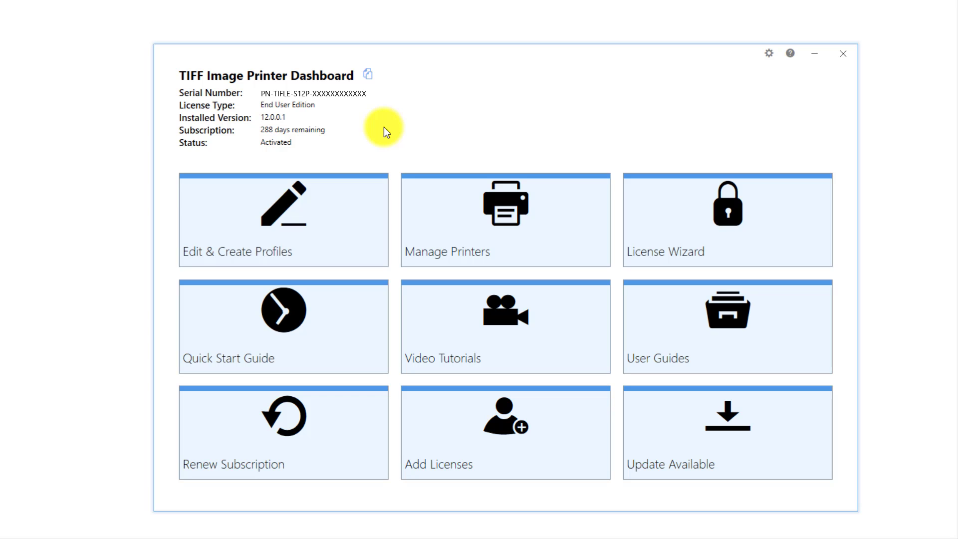
# Step: Assign Demo Profile to the TIFF Image Printer 12 printer, save the change and close the dashboard
pyautogui.click(507, 226)
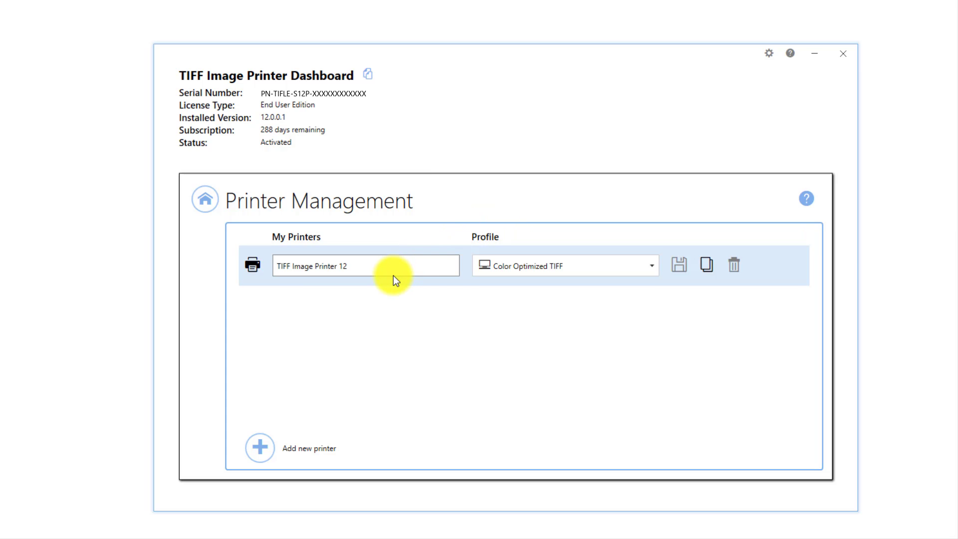
pyautogui.click(651, 266)
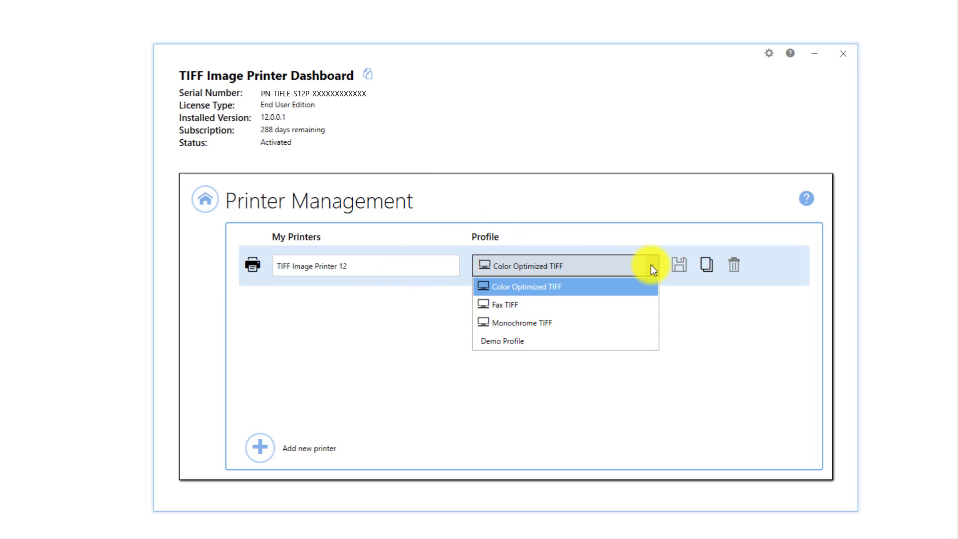
pyautogui.click(575, 341)
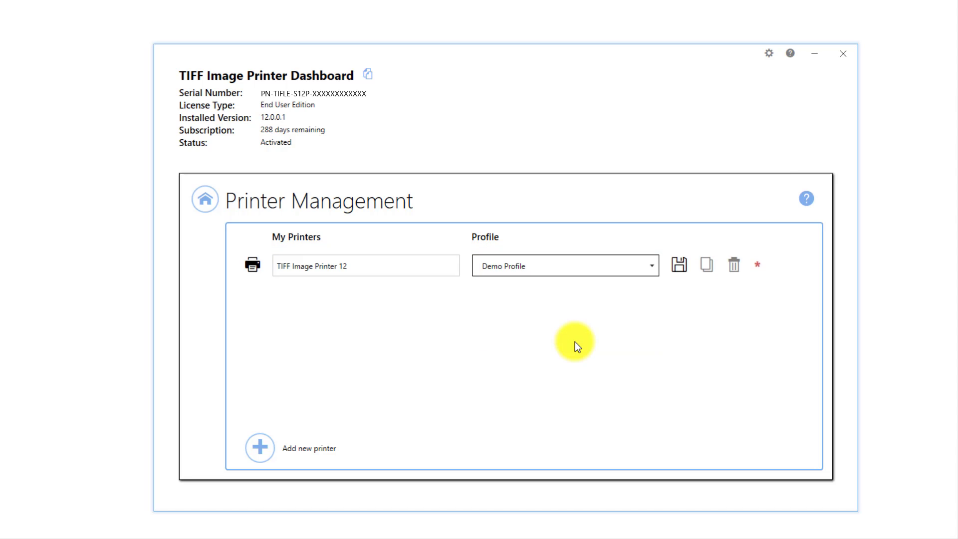
pyautogui.click(680, 261)
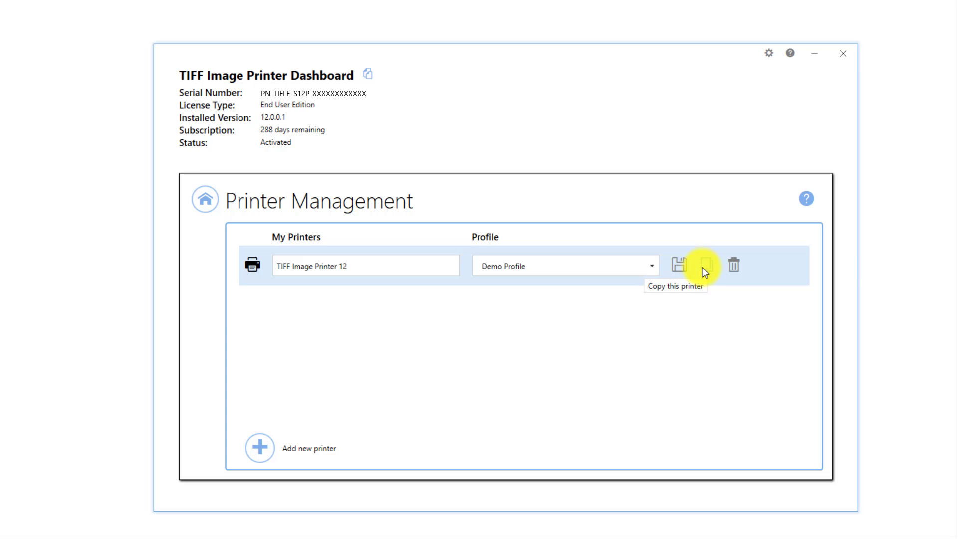
pyautogui.click(204, 210)
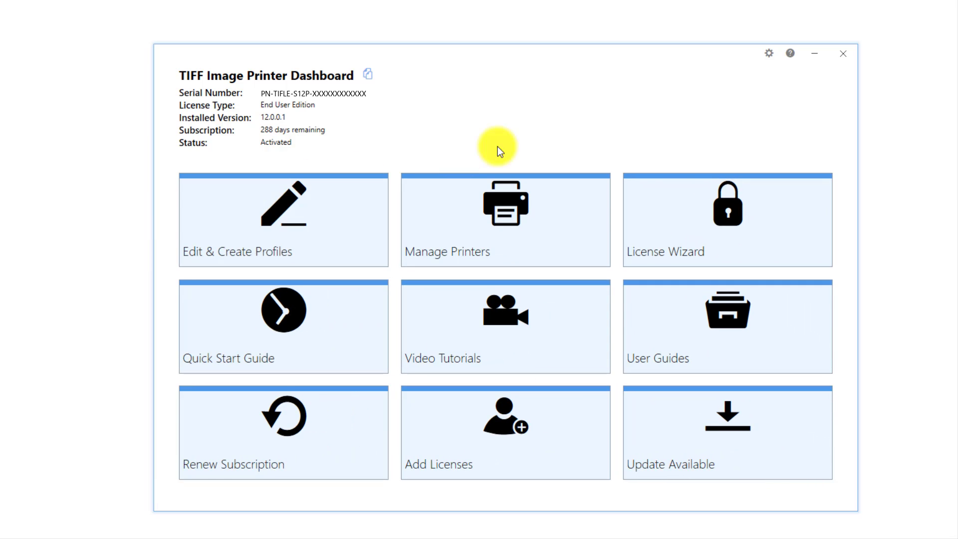
pyautogui.click(842, 56)
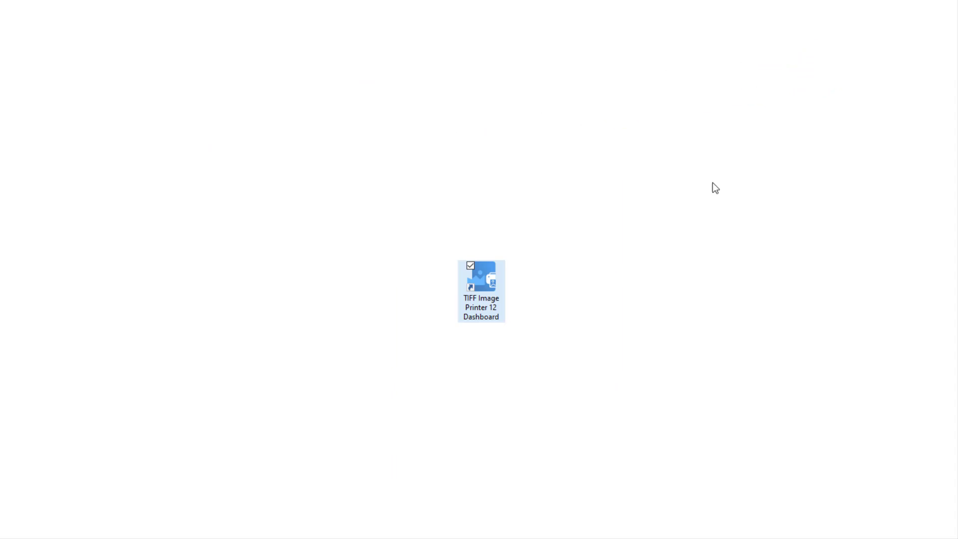